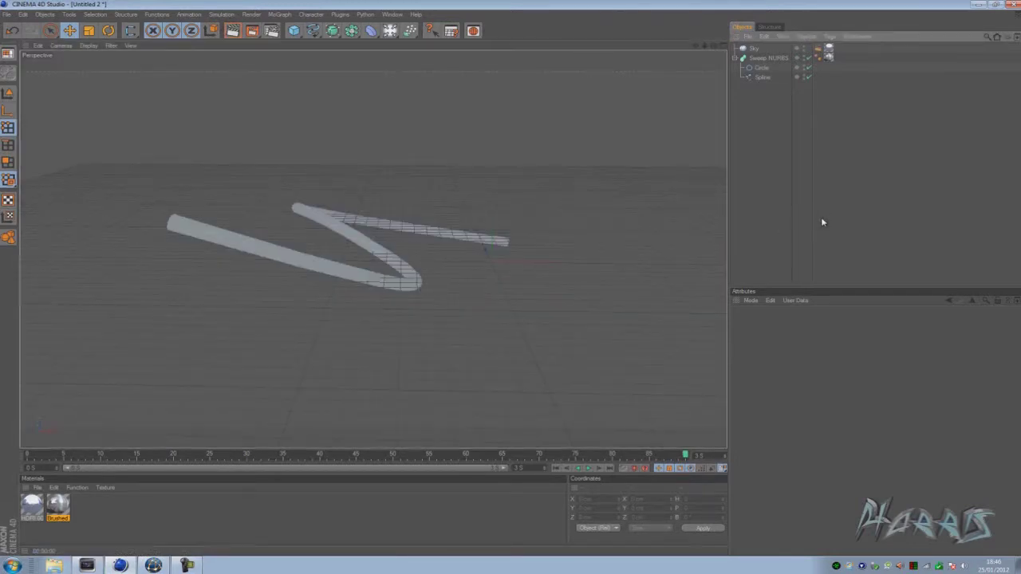
Drag the current frame back toward the start of the timeline.
mouse_move(43, 455)
mouse_down()
mouse_move(23, 455)
mouse_move(142, 455)
mouse_move(36, 455)
mouse_up()
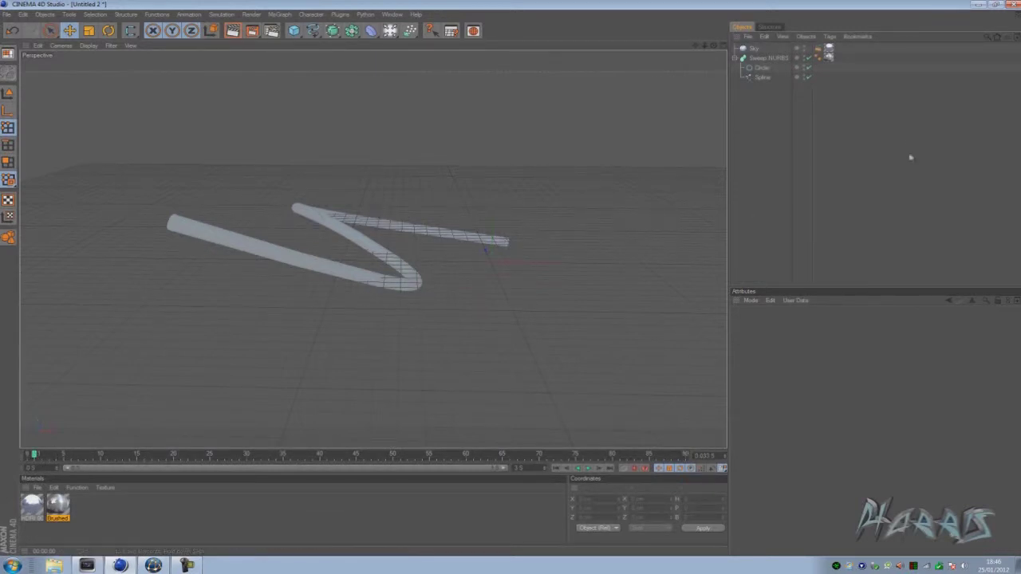
Select the Sweep NURBS, enable automatic keyframing, and return the timeline to frame 0.
click(30, 454)
click(783, 58)
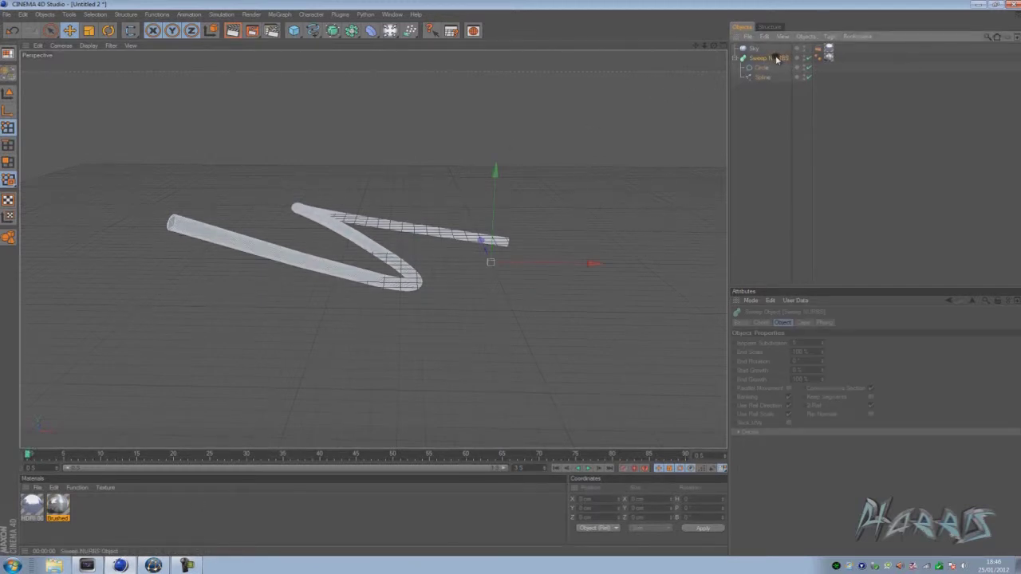
click(635, 469)
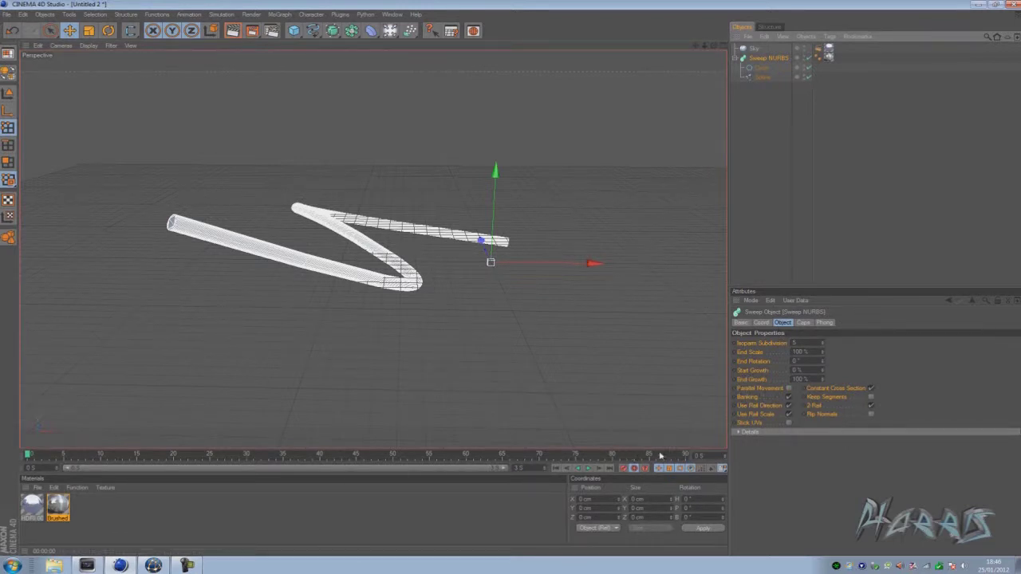
click(684, 455)
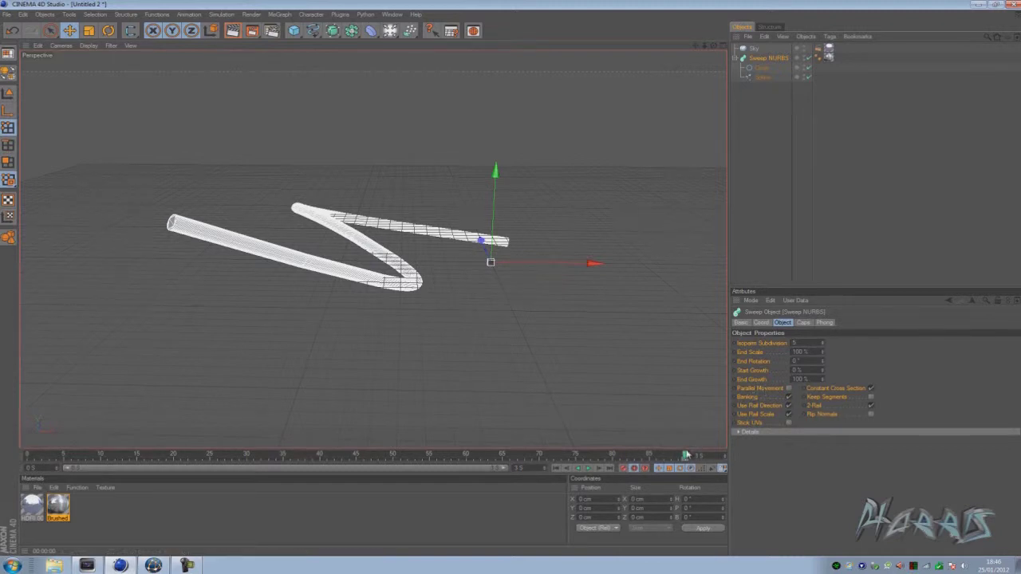
drag(688, 456, 22, 453)
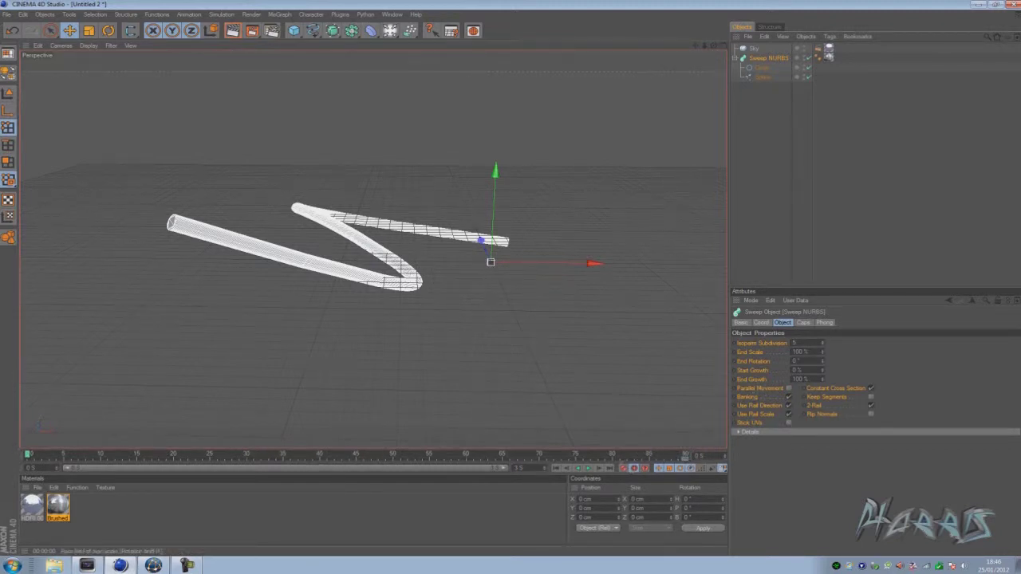
double_click(805, 380)
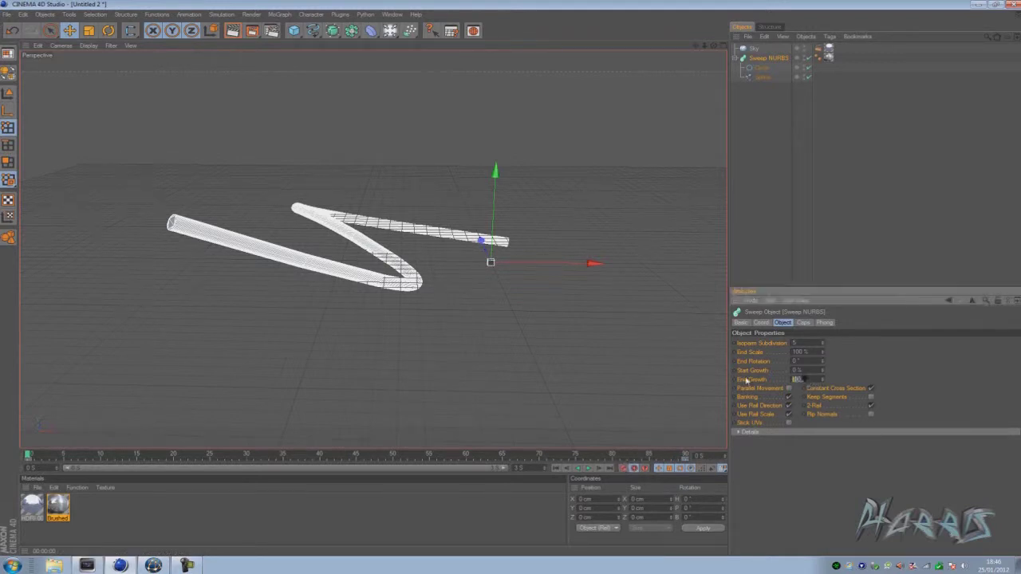
Keyframe End Growth at 0% on frame 0 and 100% on frame 90, then scrub to preview.
text(0)
key(Return)
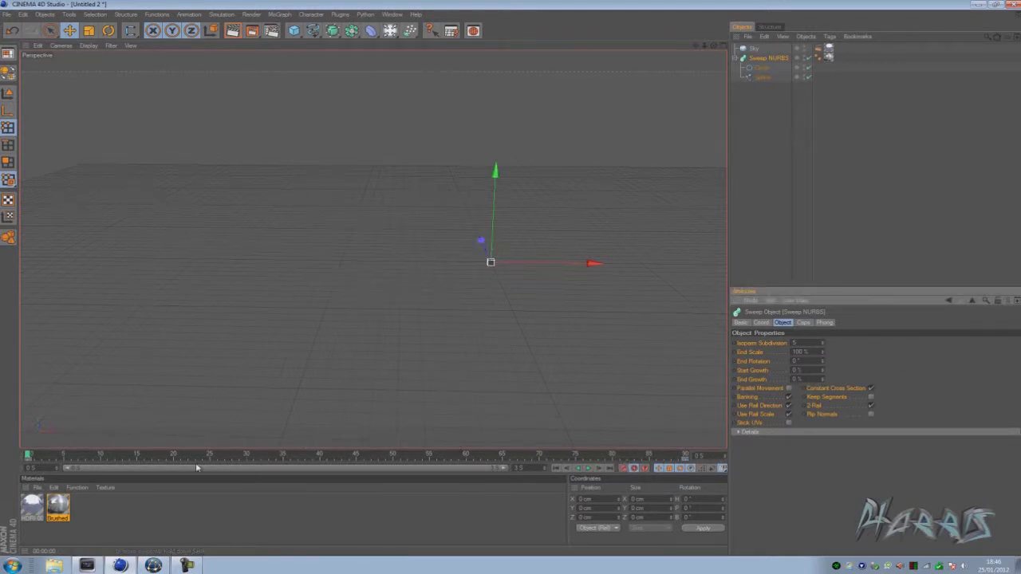
drag(27, 454, 685, 455)
drag(822, 383, 824, 380)
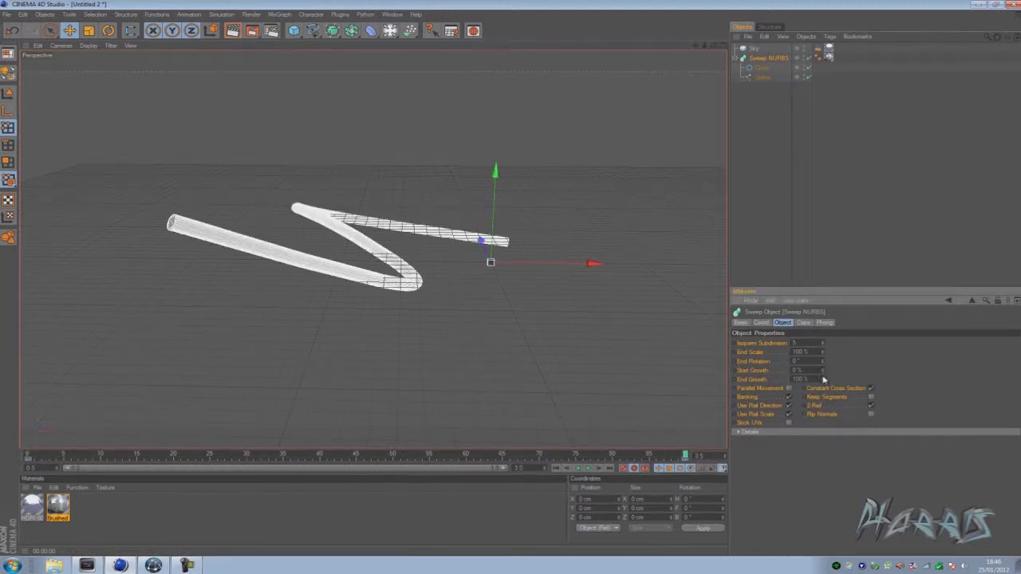
click(626, 470)
drag(684, 455, 688, 424)
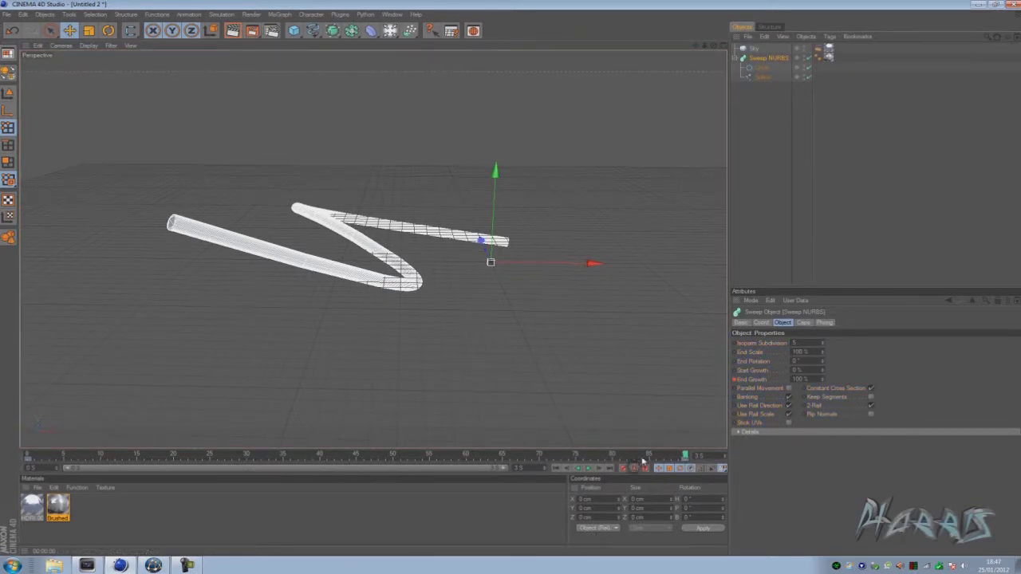
drag(582, 456, 734, 405)
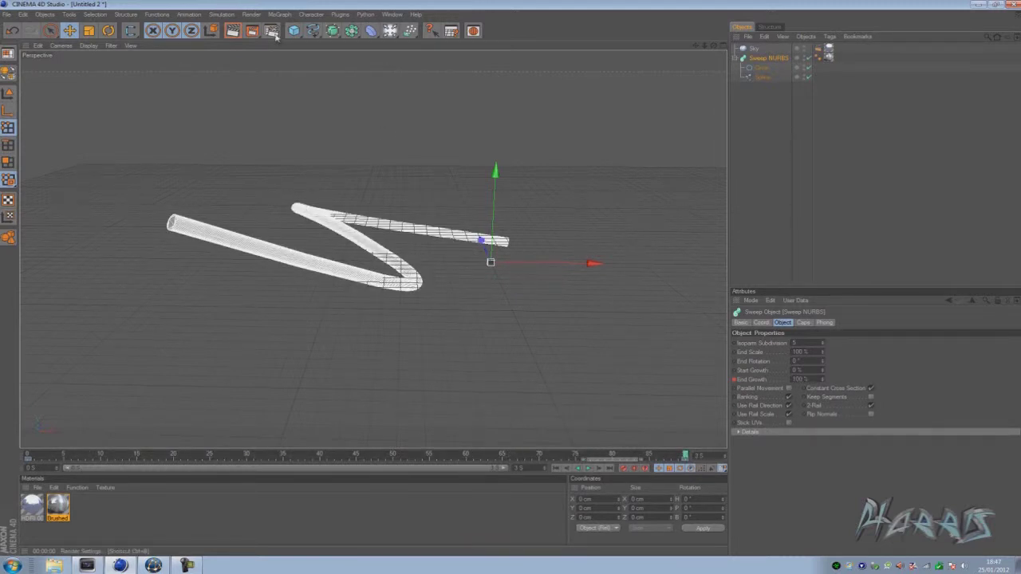
Set the render save format to PNG and preview-render the tube in the viewport.
click(272, 31)
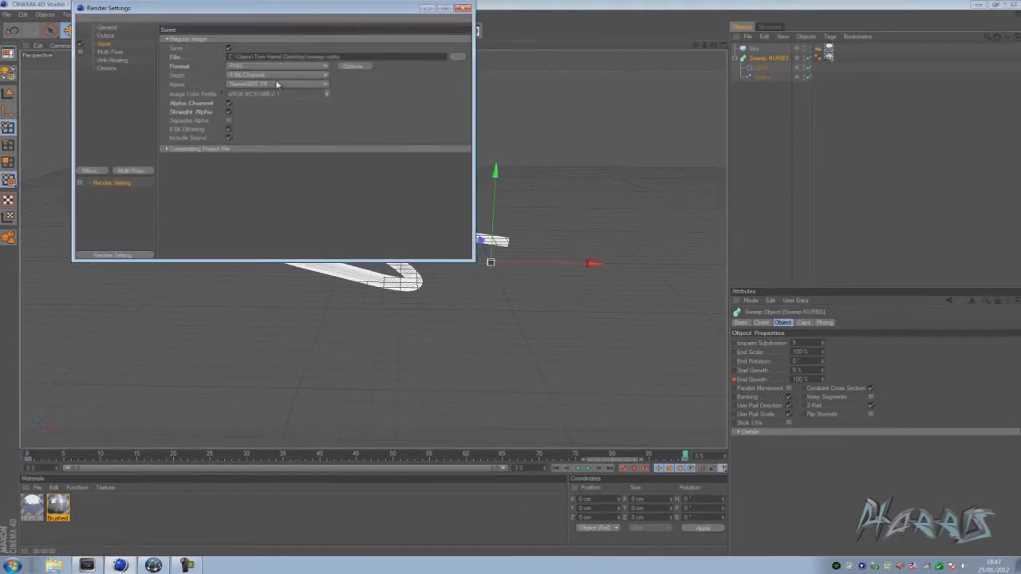
click(292, 67)
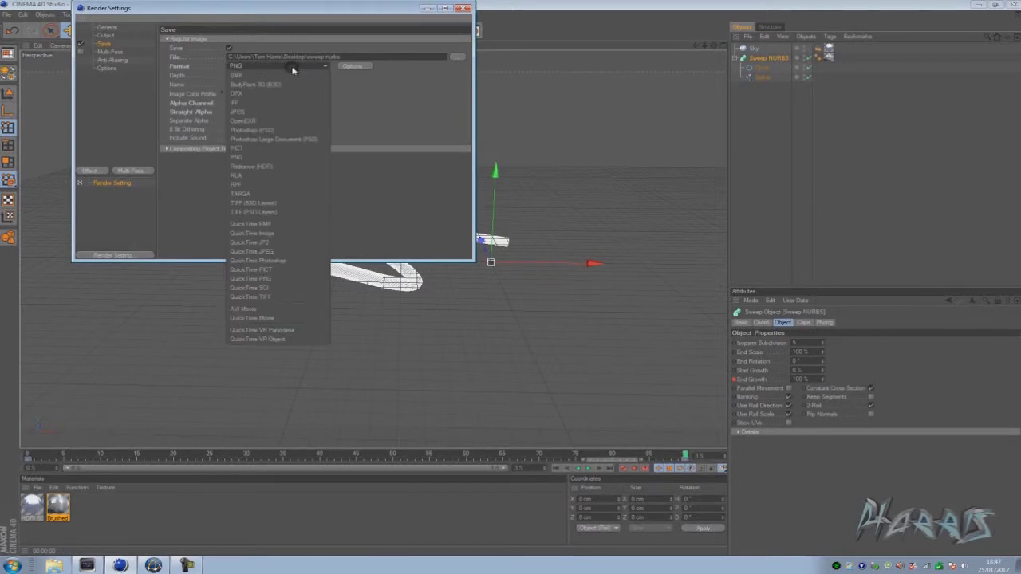
click(280, 318)
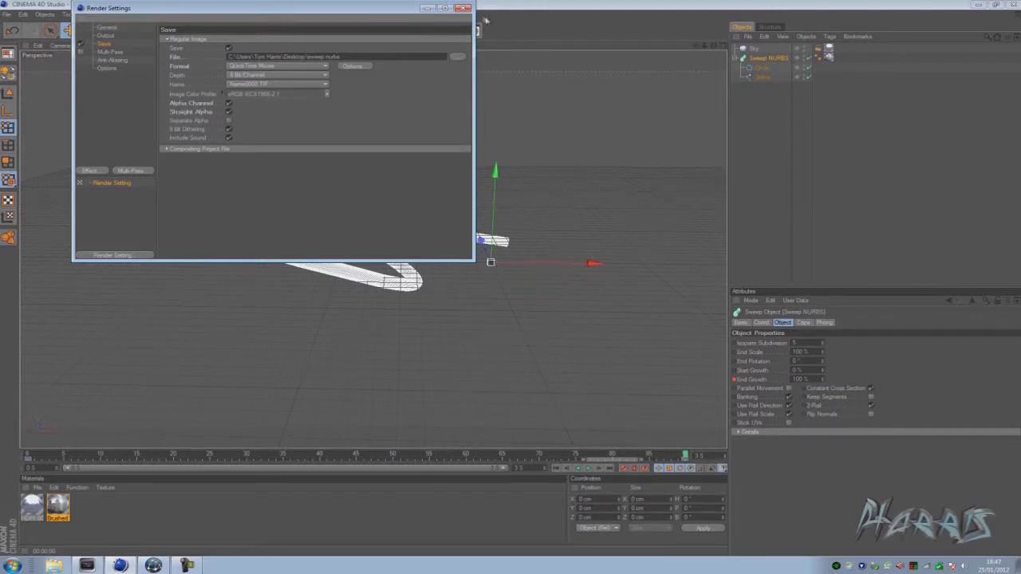
click(325, 69)
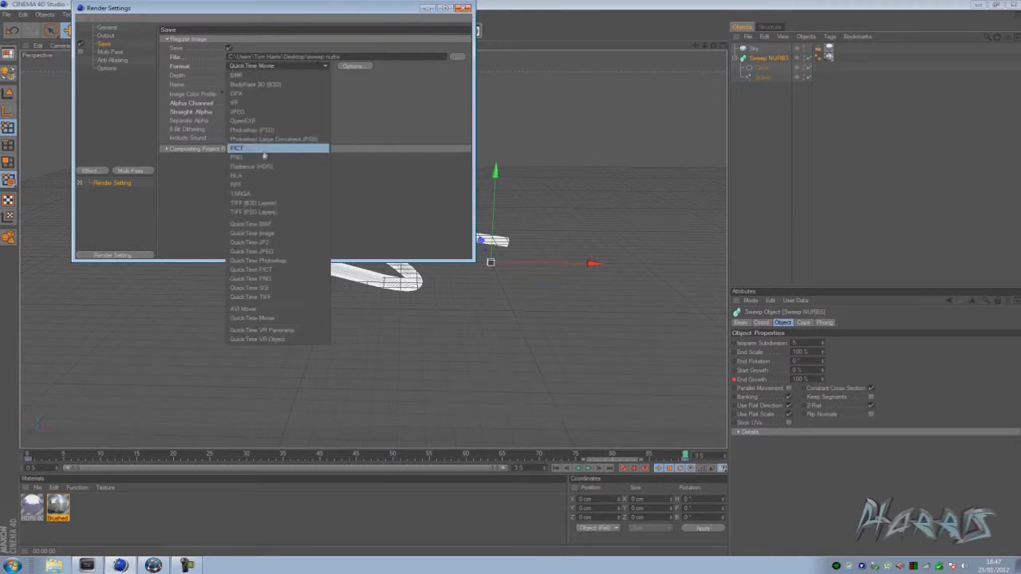
click(264, 152)
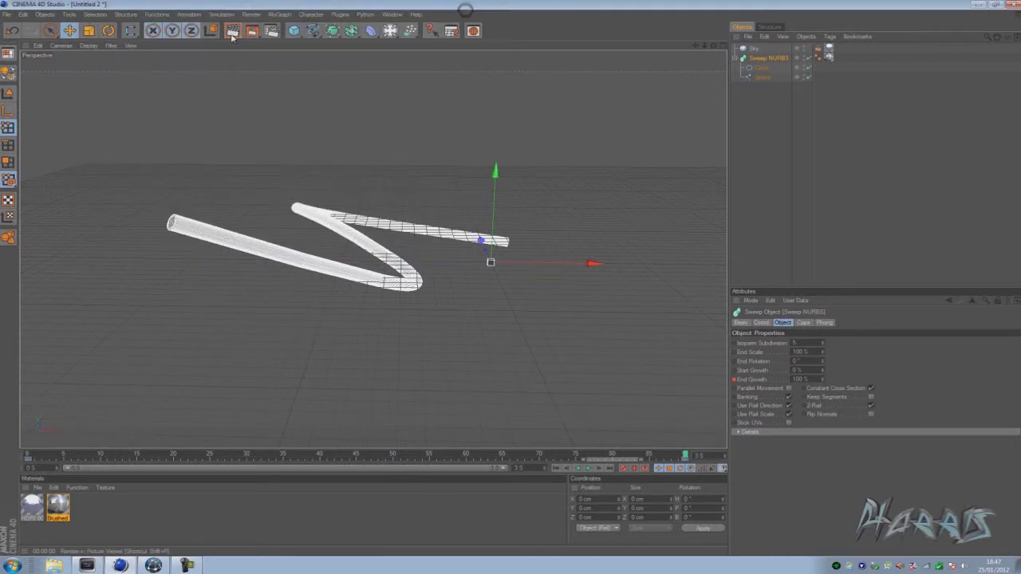
click(233, 30)
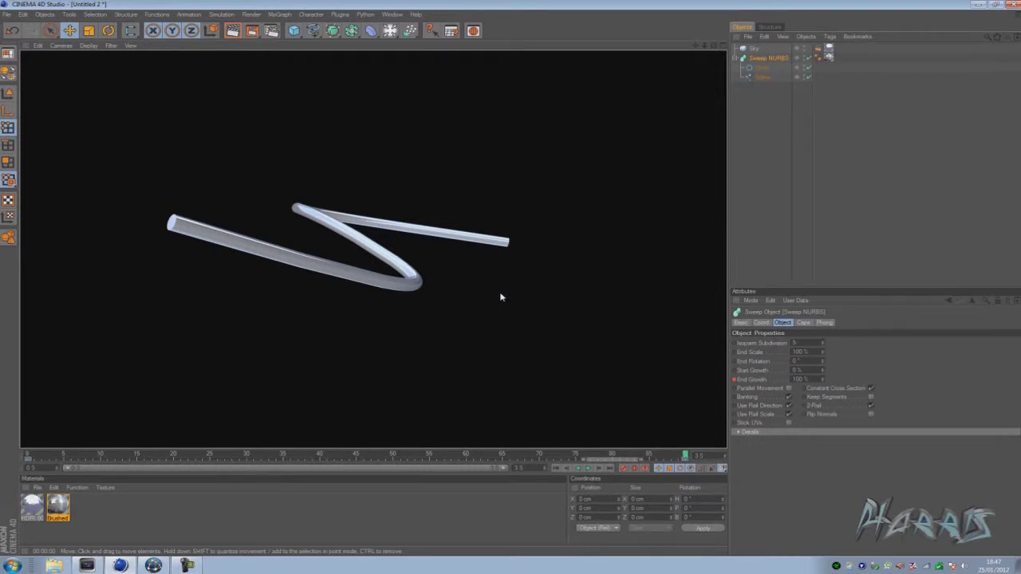
In Render Settings, keep the frame range at current frame with 720 height output.
click(271, 31)
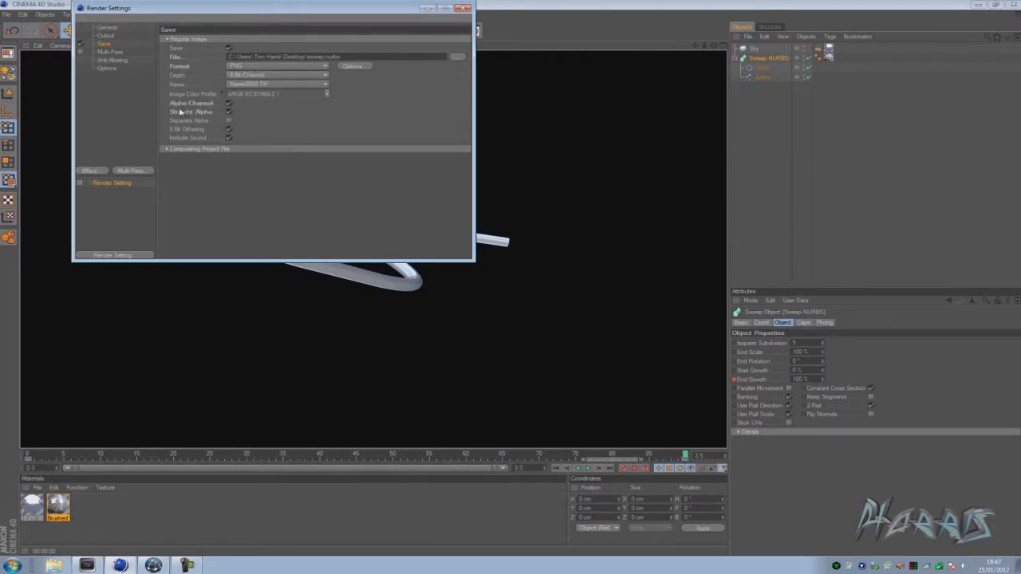
click(110, 36)
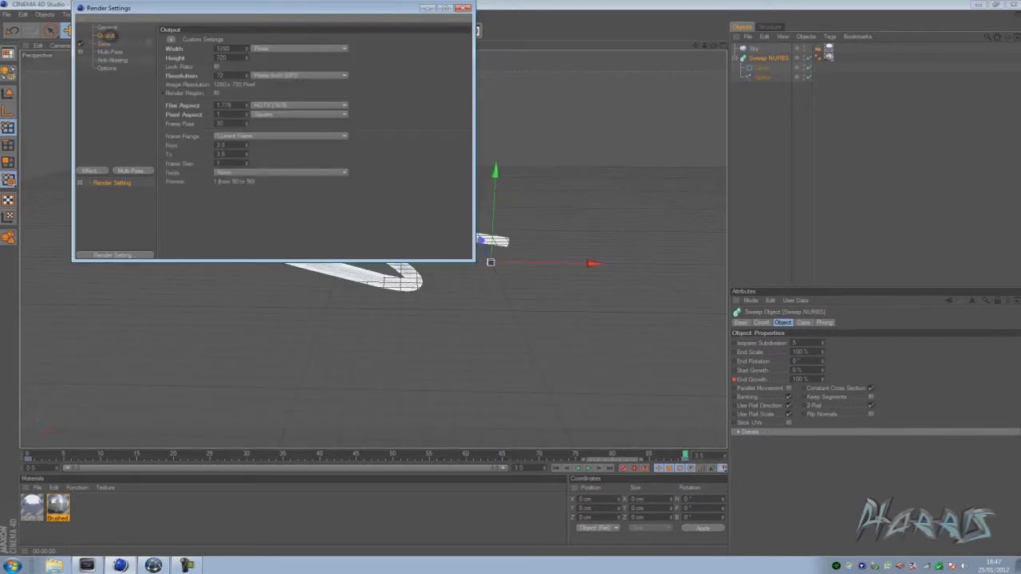
click(243, 137)
click(255, 136)
double_click(227, 58)
click(108, 44)
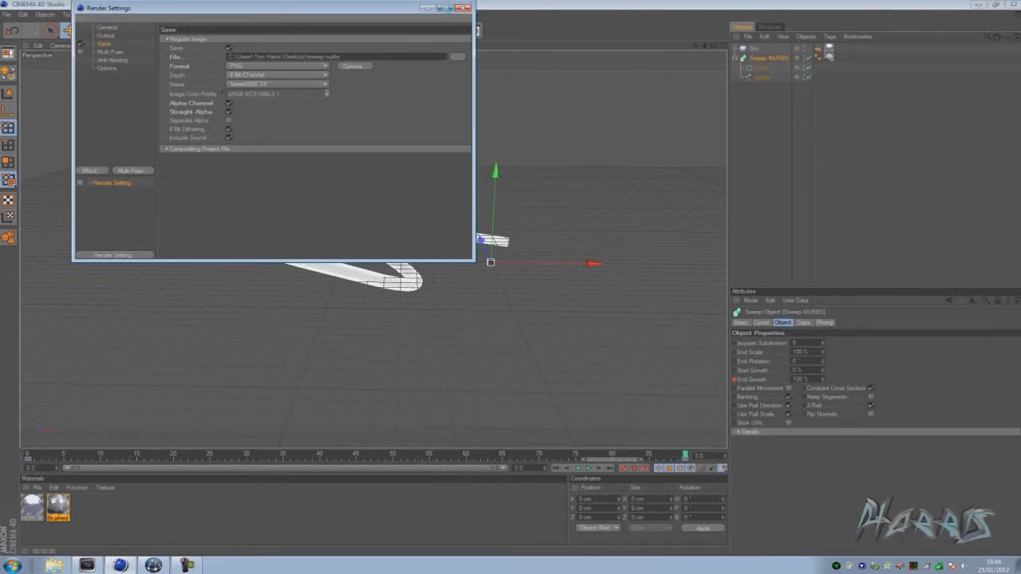
click(462, 8)
Render the tube to the Picture Viewer, close it, and minimize Cinema 4D.
drag(252, 32, 296, 73)
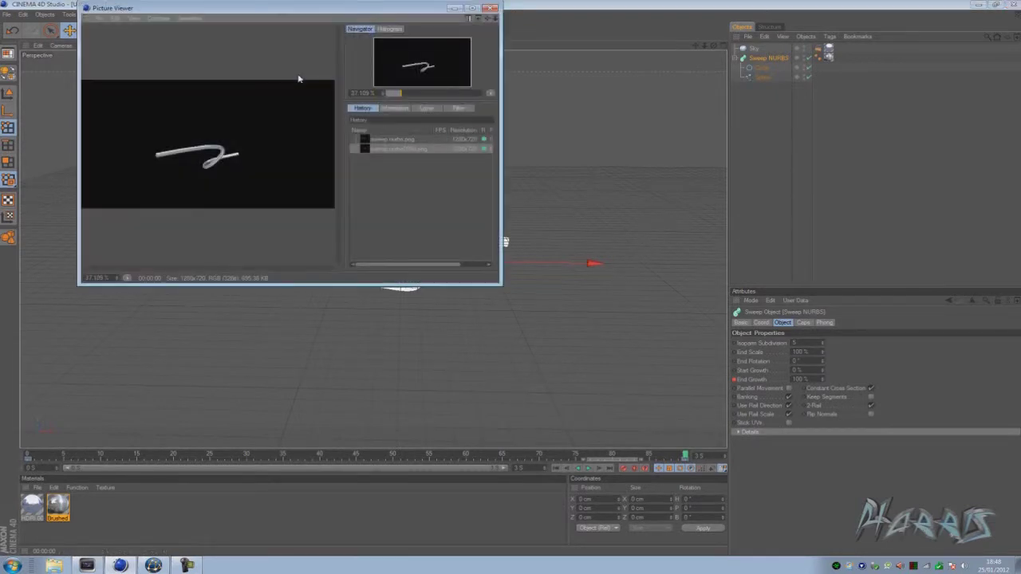
click(492, 8)
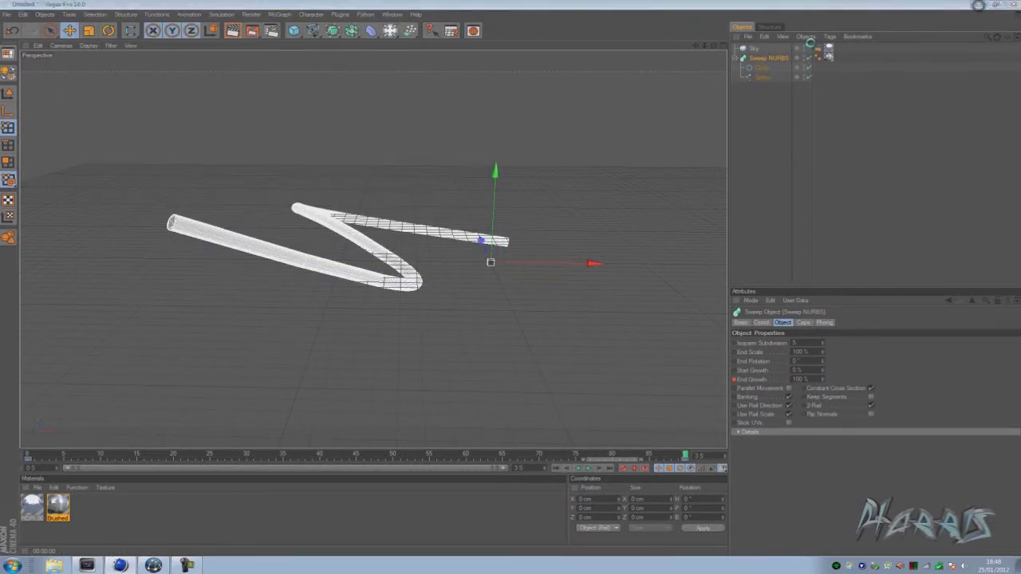
click(976, 5)
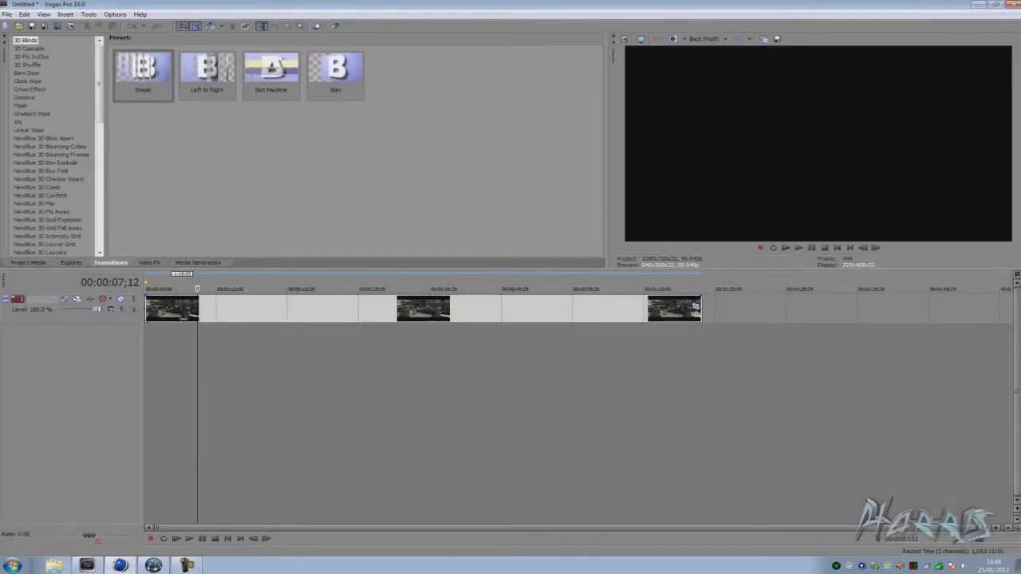
Select the gameplay event and scrub through the footage between about 7 and 20 seconds.
click(160, 310)
drag(164, 289, 292, 292)
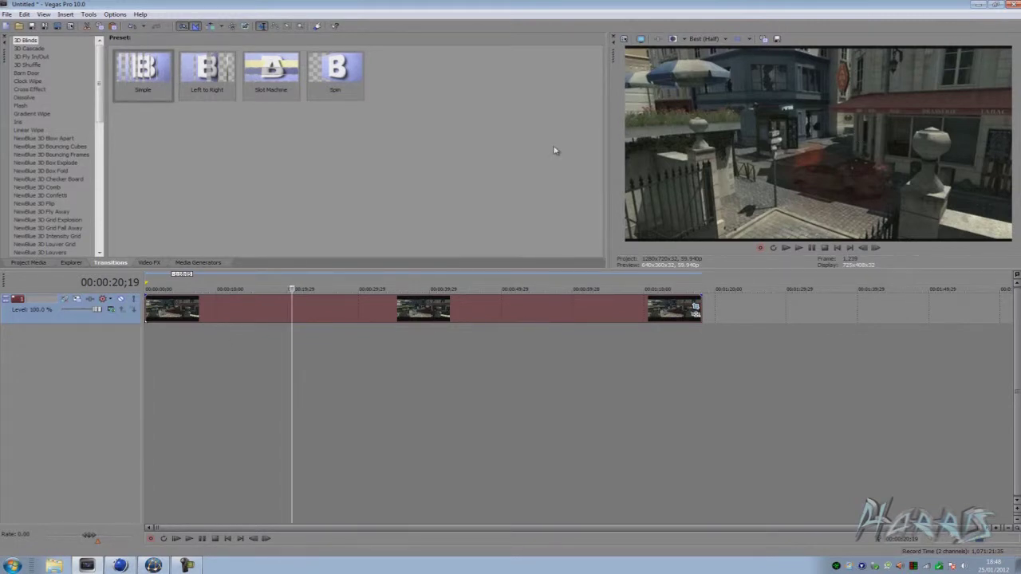
click(200, 311)
click(288, 311)
right_click(93, 326)
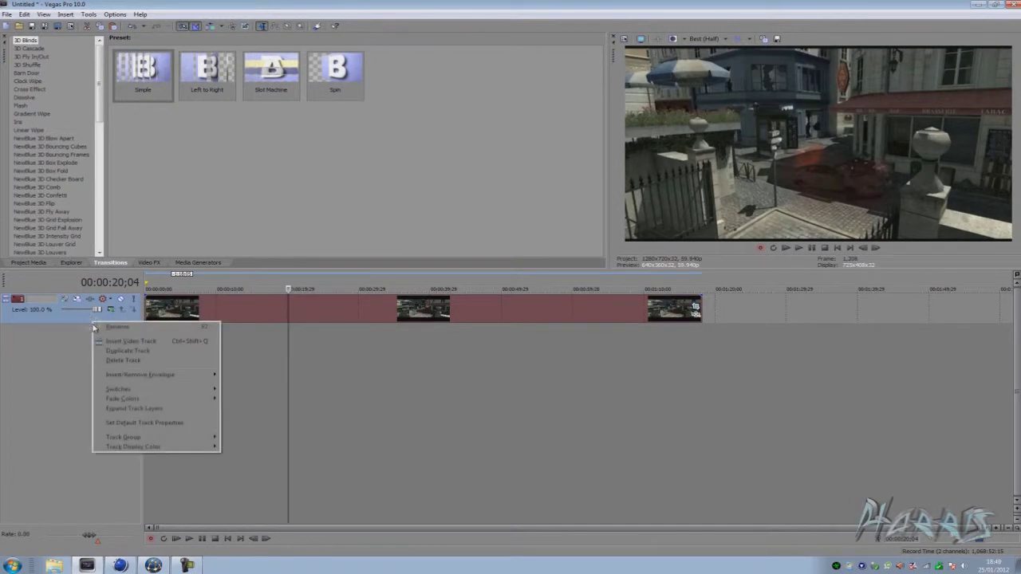
click(74, 324)
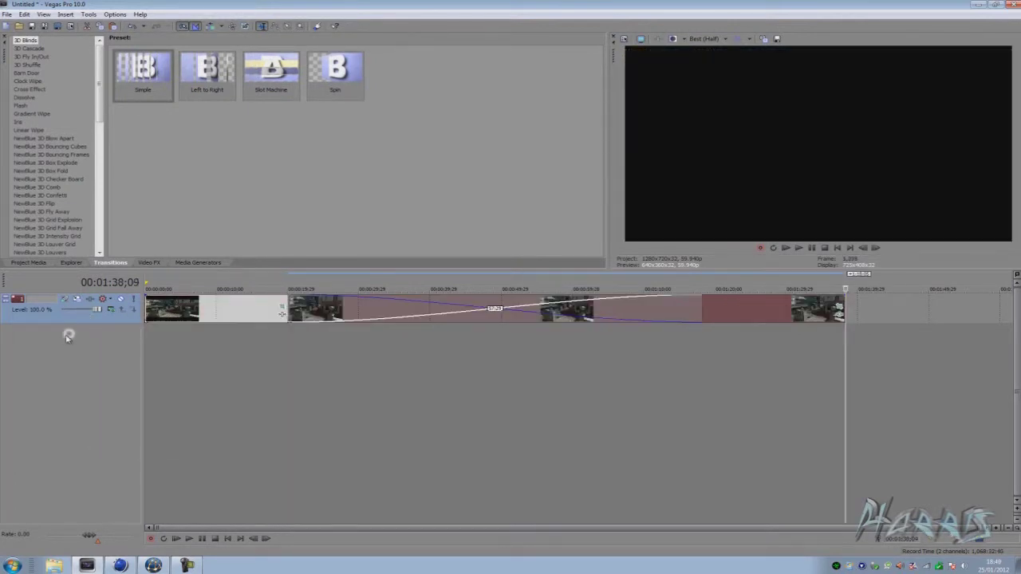
Insert a second video track and arrange the gameplay events, leaving the top event selected.
right_click(80, 343)
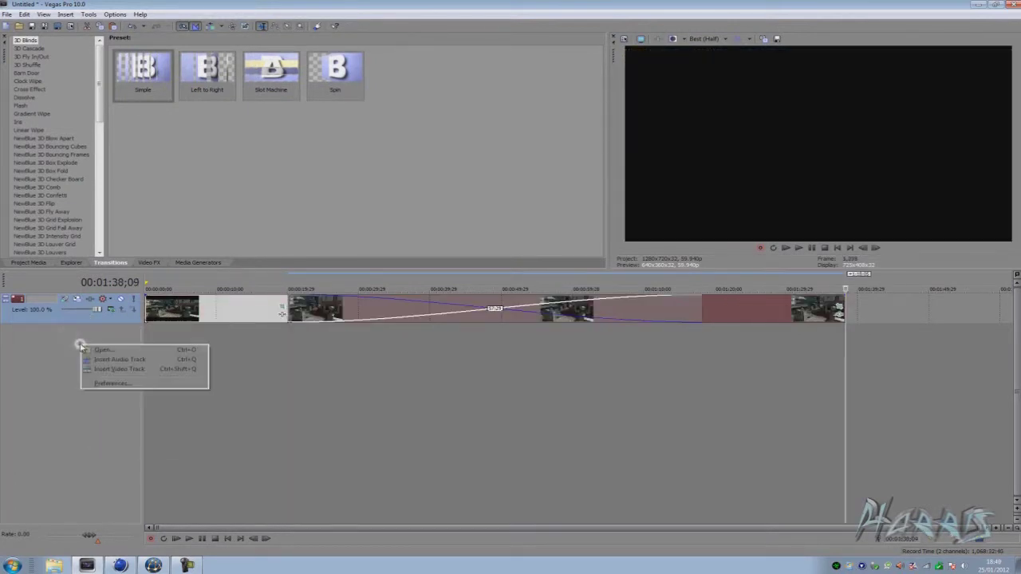
click(106, 368)
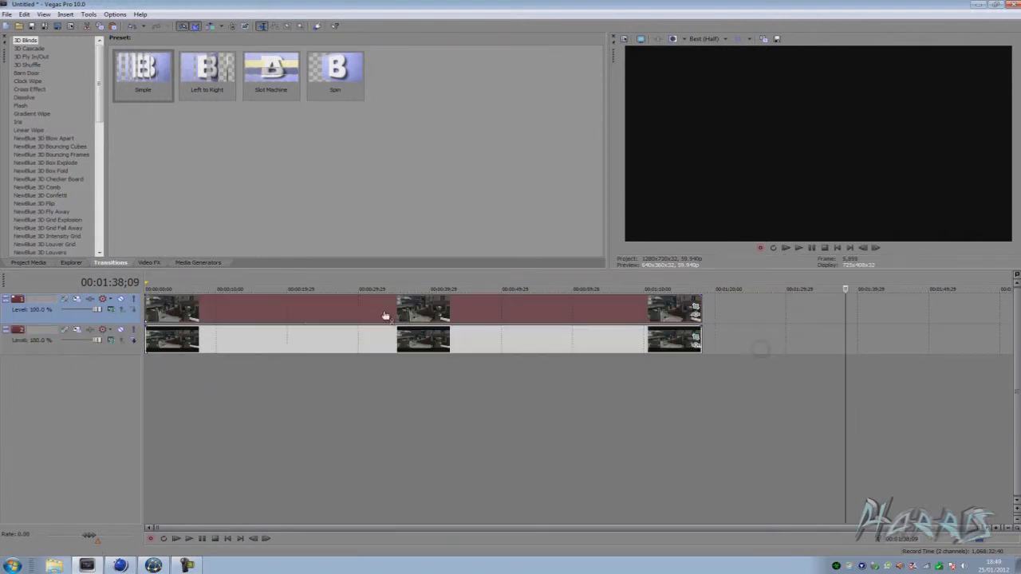
click(292, 319)
click(279, 347)
ctrl+click(287, 317)
click(266, 340)
click(199, 314)
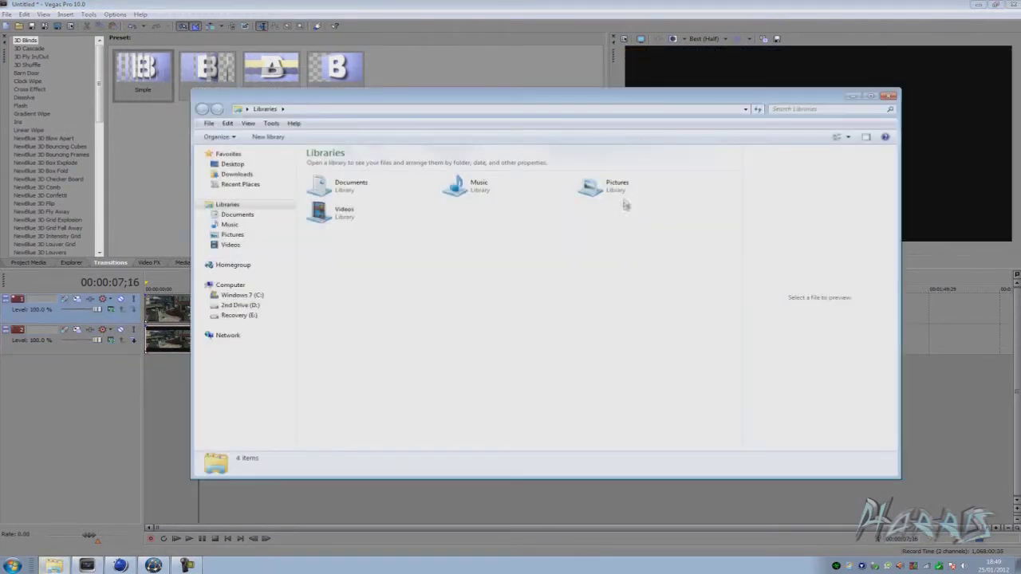
Search the Desktop for 'sweep' and select the sweep nurbs0090 PNG.
click(253, 163)
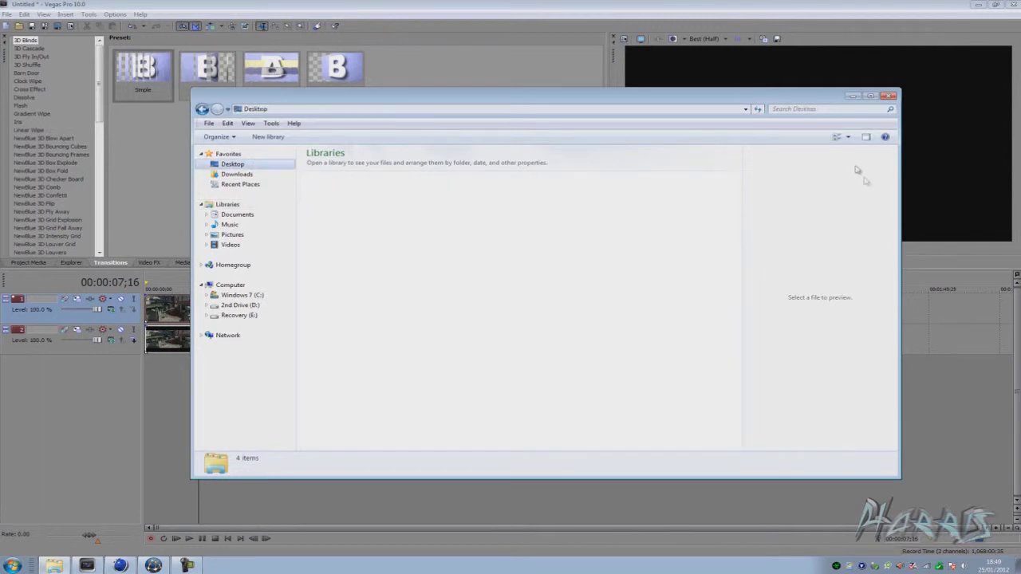
click(832, 111)
click(797, 120)
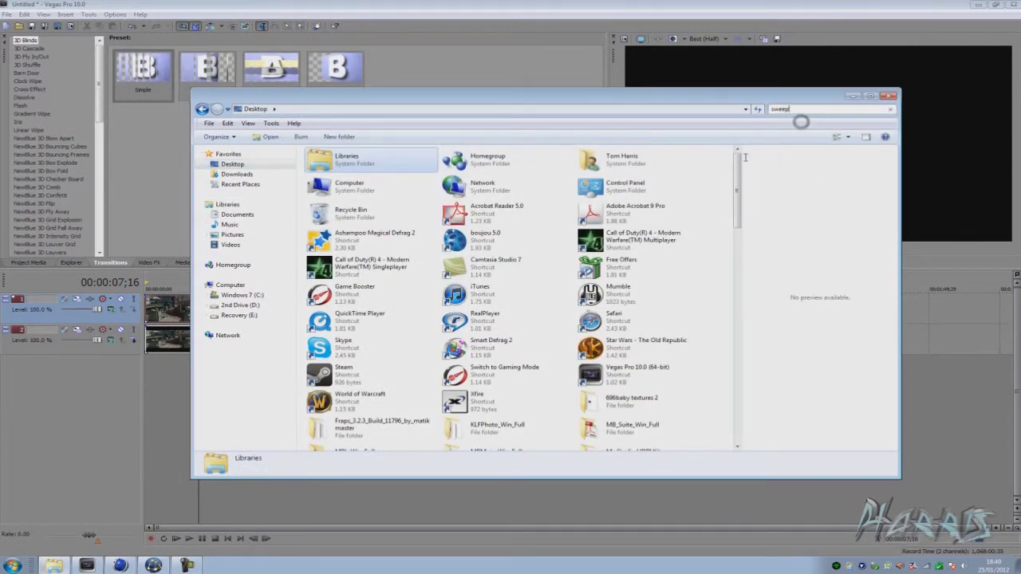
click(808, 109)
key(Return)
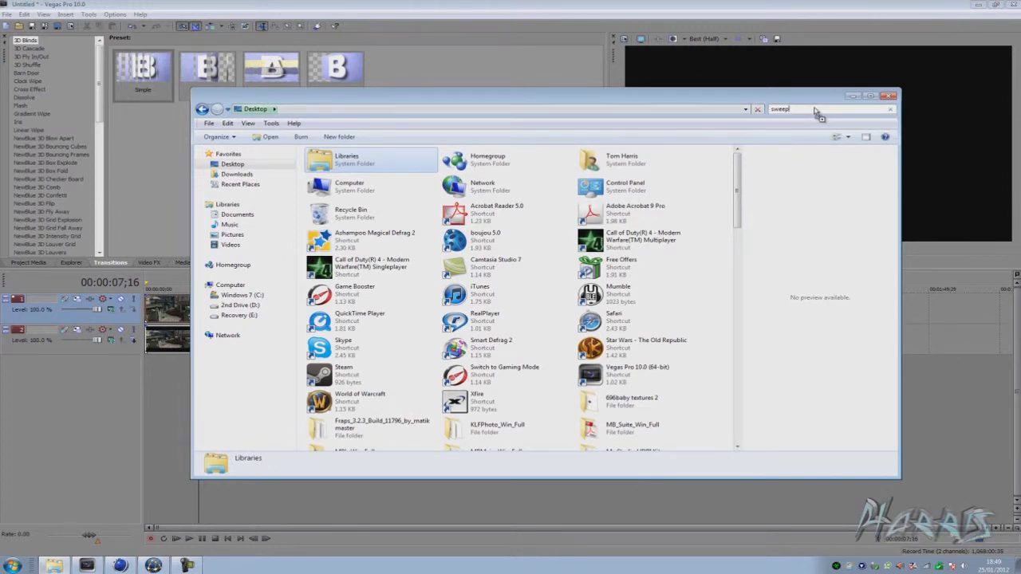
click(384, 158)
Add the sweep PNG to the Vegas timeline and move its track to the top.
drag(110, 401, 130, 385)
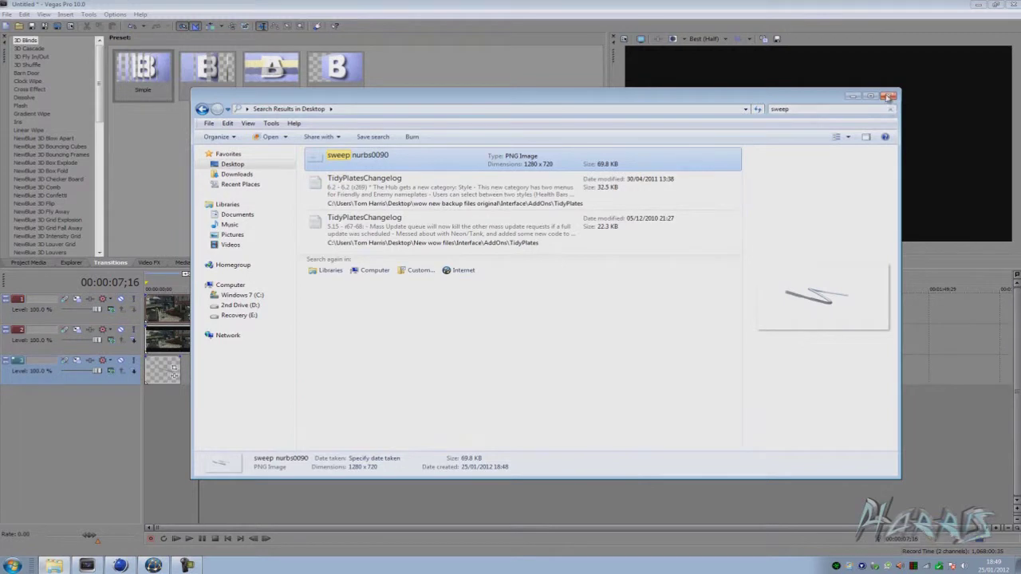
click(888, 97)
click(180, 323)
click(170, 316)
drag(99, 383, 117, 299)
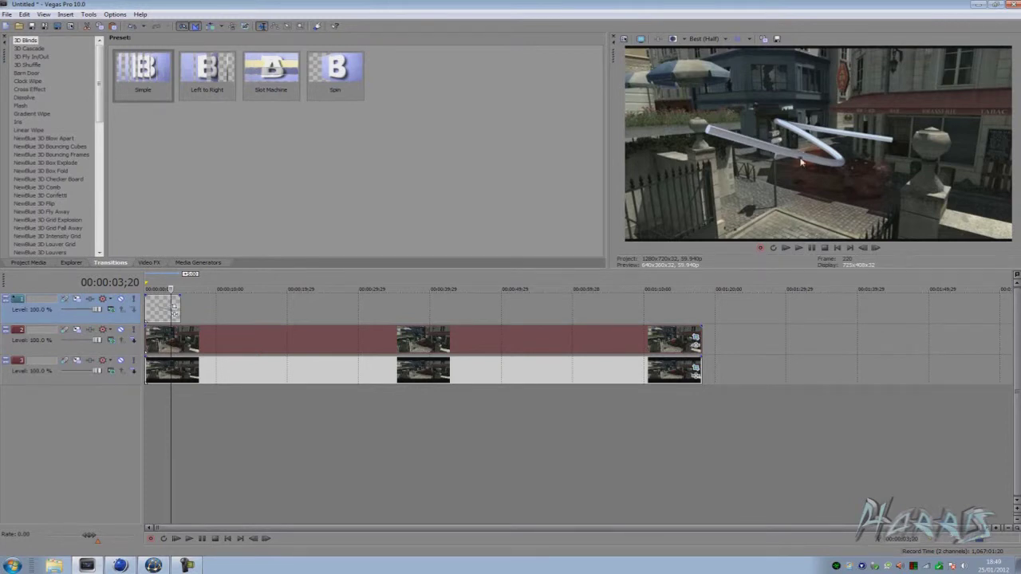